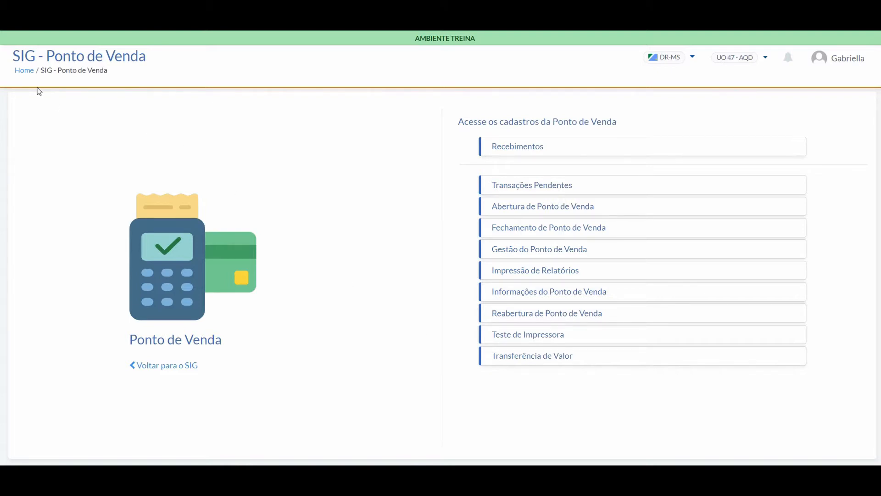
Go back to the home page and open Configuração de Parâmetro in the Administrativo module
{"action": "left_click", "coordinate": [24, 71]}
{"action": "left_click", "coordinate": [221, 194]}
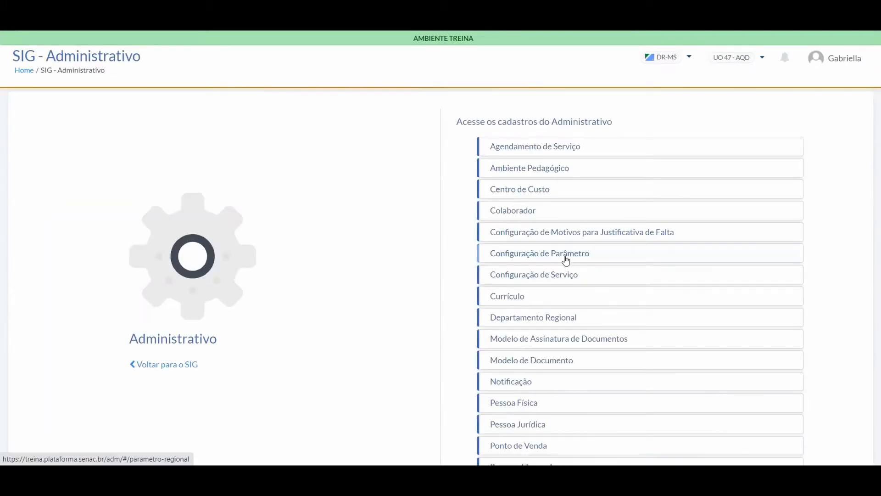
{"action": "left_click", "coordinate": [566, 260]}
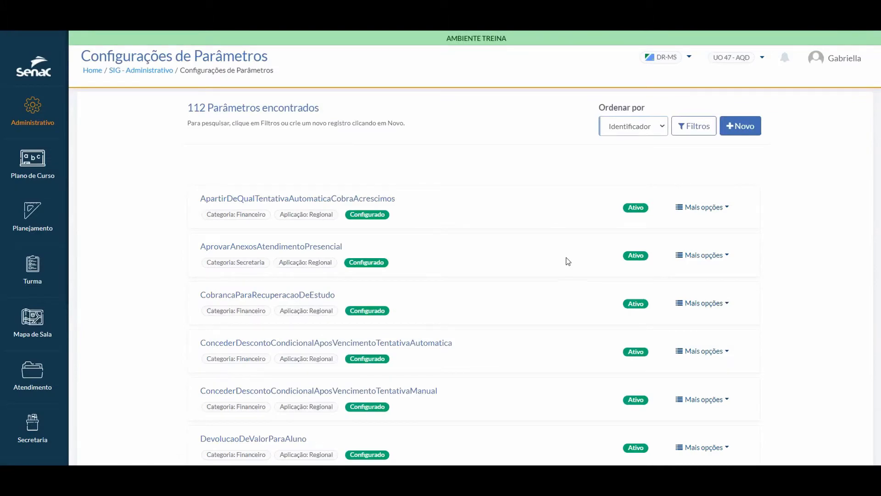
Filter the parameter list by the PDV category
{"action": "left_click", "coordinate": [690, 131]}
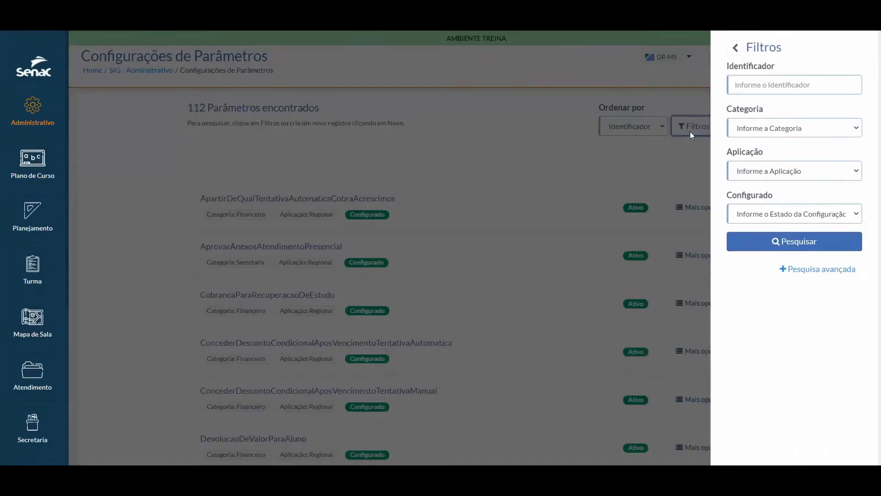
{"action": "left_click", "coordinate": [790, 128]}
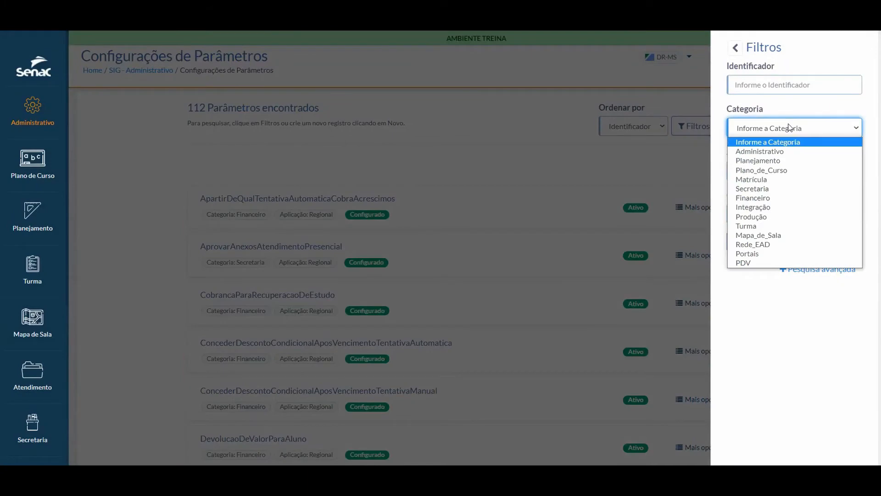
{"action": "left_click", "coordinate": [775, 261]}
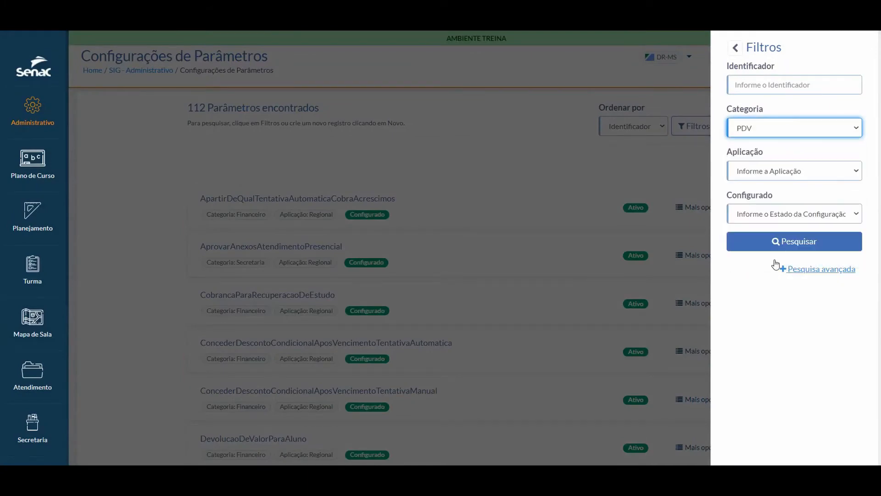
{"action": "left_click", "coordinate": [793, 242]}
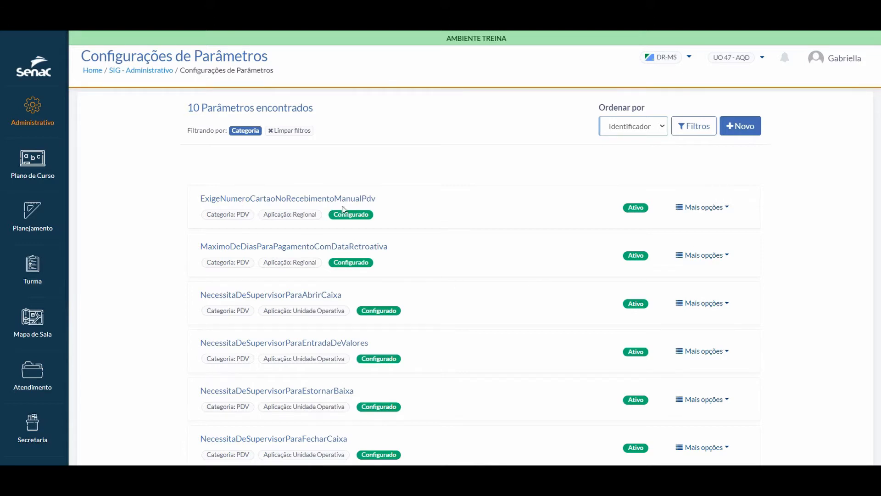
Review the configuration of the ExigeNumeroCartaoNoRecebimentoManualPdv parameter, checking its description and default value
{"action": "left_click", "coordinate": [723, 209]}
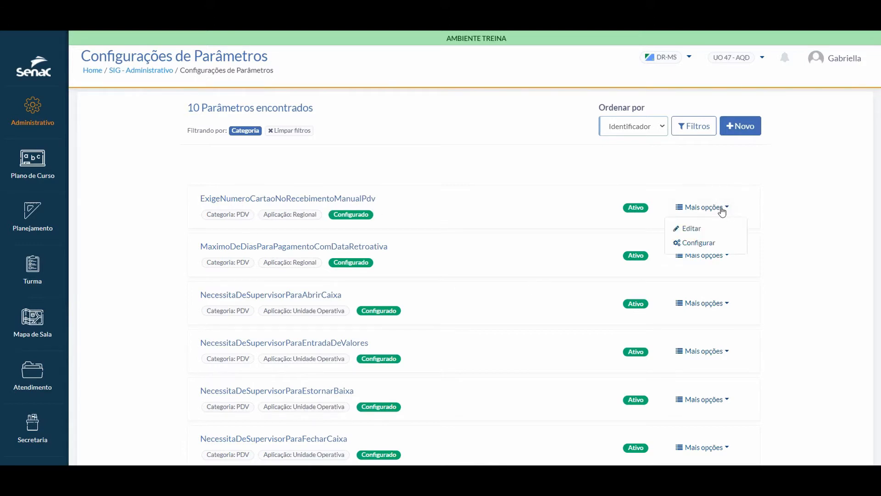
{"action": "left_click", "coordinate": [703, 242]}
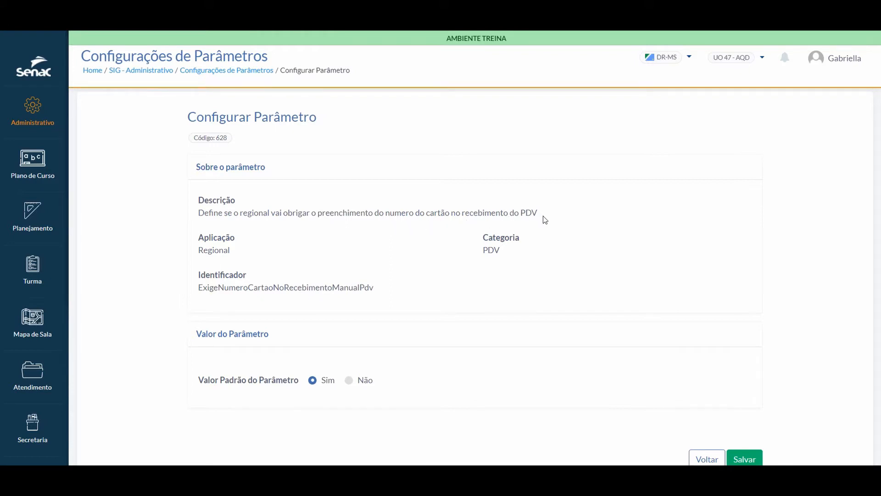
{"action": "key", "text": "ctrl+minus"}
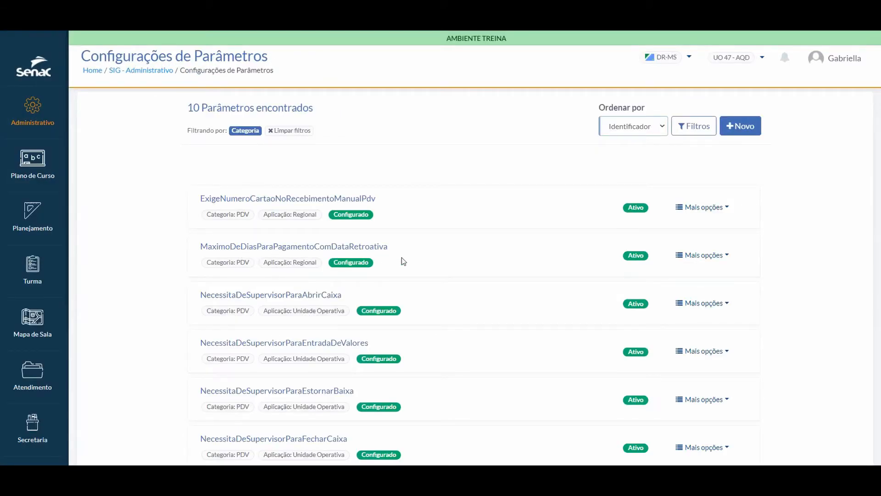
Examine the default value configured for MaximoDeDiasParaPagamentoComDataRetroativa, and return to the parameter list without saving
{"action": "left_click", "coordinate": [700, 257]}
{"action": "left_click", "coordinate": [697, 292]}
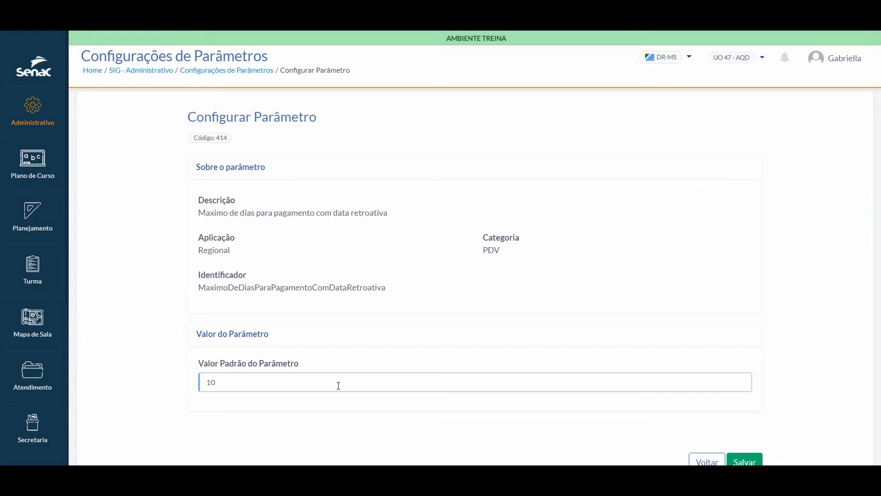
{"action": "left_click", "coordinate": [706, 460]}
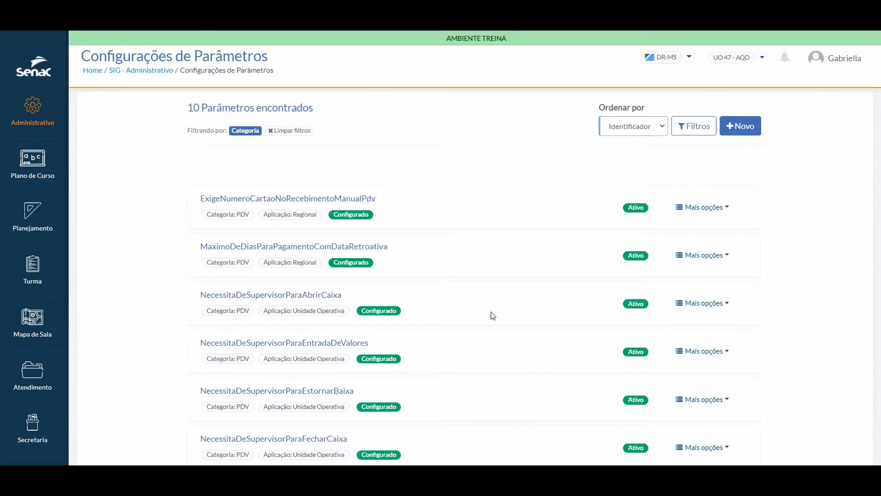
Review the configuration of NecessitaDeSupervisorParaAbrirCaixa, including the values for the operating units
{"action": "left_click", "coordinate": [701, 303]}
{"action": "left_click", "coordinate": [686, 339]}
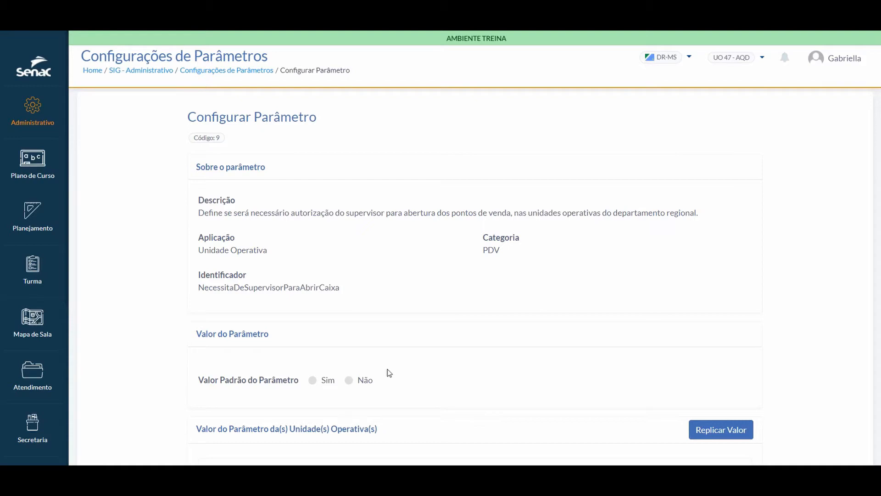
{"action": "scroll", "coordinate": [388, 370], "scroll_direction": "down", "scroll_amount": 3}
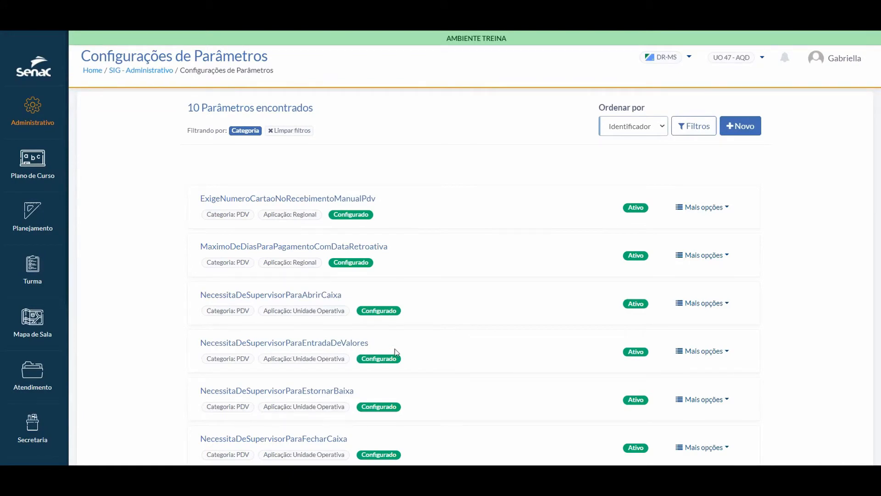
Open the configuration of NecessitaDeSupervisorParaEntradaDeValores and check its description and the Sim/Não value of each operating unit
{"action": "left_click", "coordinate": [702, 351]}
{"action": "left_click", "coordinate": [696, 387]}
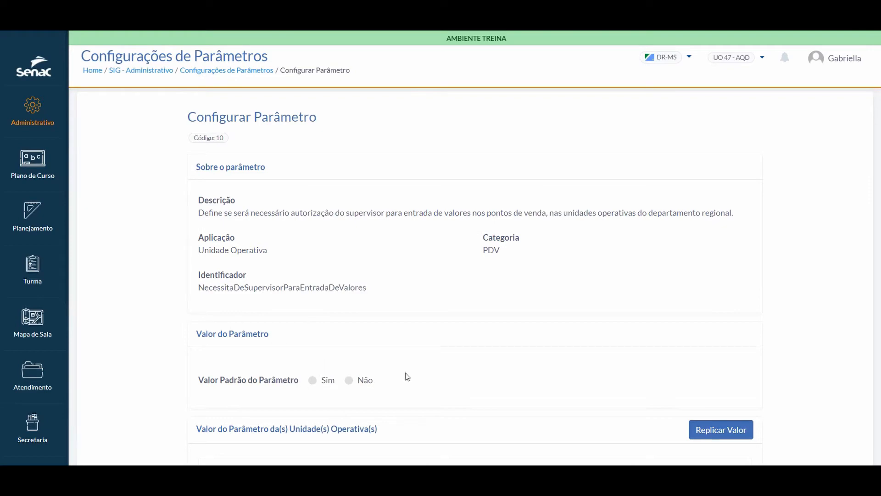
{"action": "scroll", "coordinate": [405, 376], "scroll_direction": "down", "scroll_amount": 3}
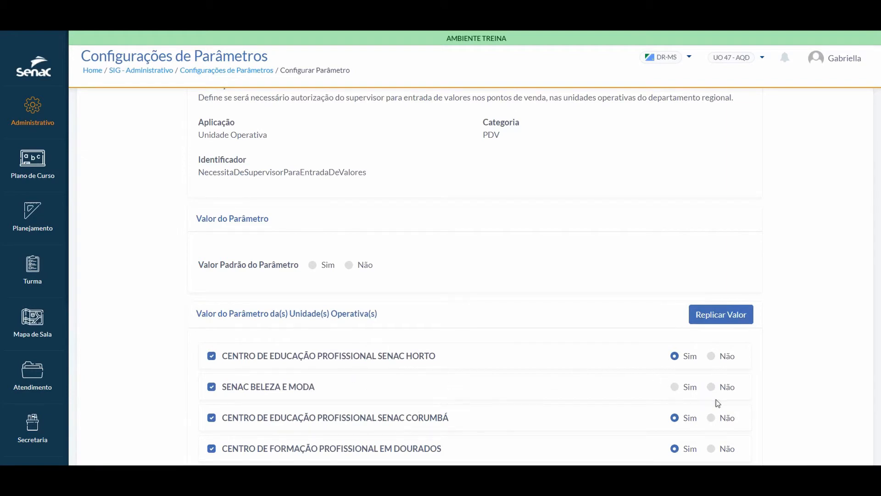
{"action": "scroll", "coordinate": [716, 399], "scroll_direction": "down", "scroll_amount": 5}
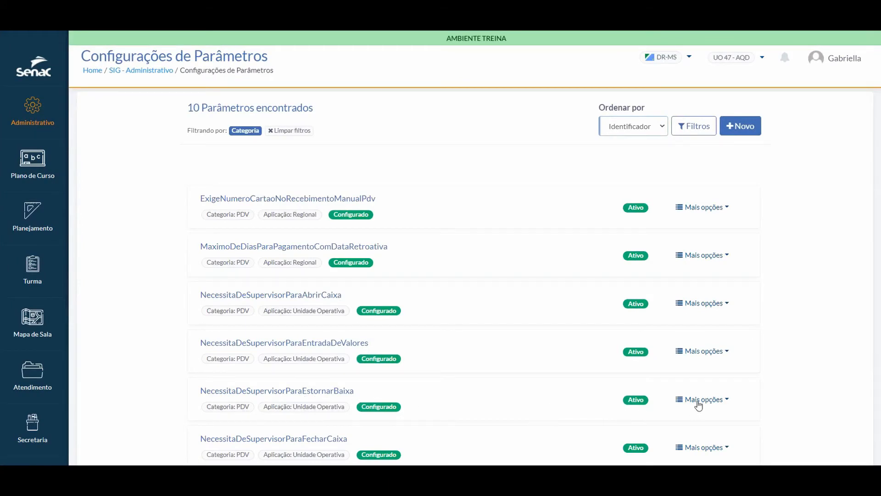
Inspect the NecessitaDeSupervisorParaEstornarBaixa configuration, from its description down to the values of all operating units
{"action": "left_click", "coordinate": [698, 402]}
{"action": "left_click", "coordinate": [698, 432]}
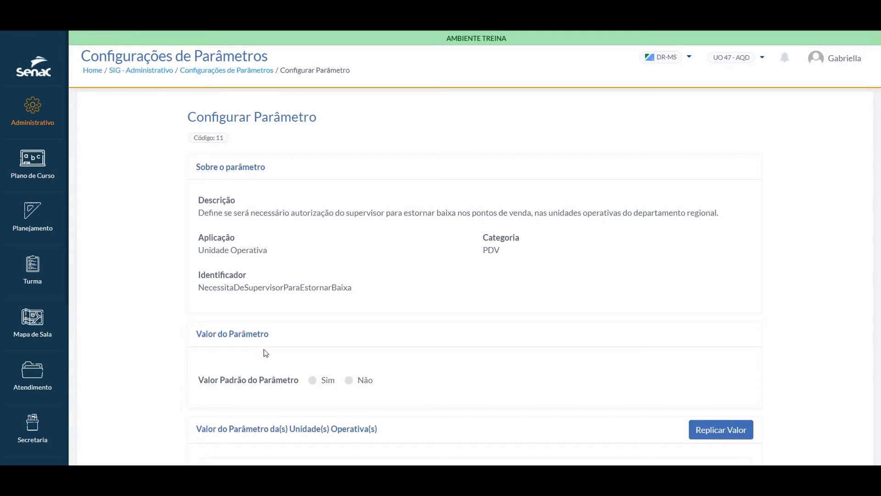
{"action": "scroll", "coordinate": [421, 388], "scroll_direction": "down", "scroll_amount": 1}
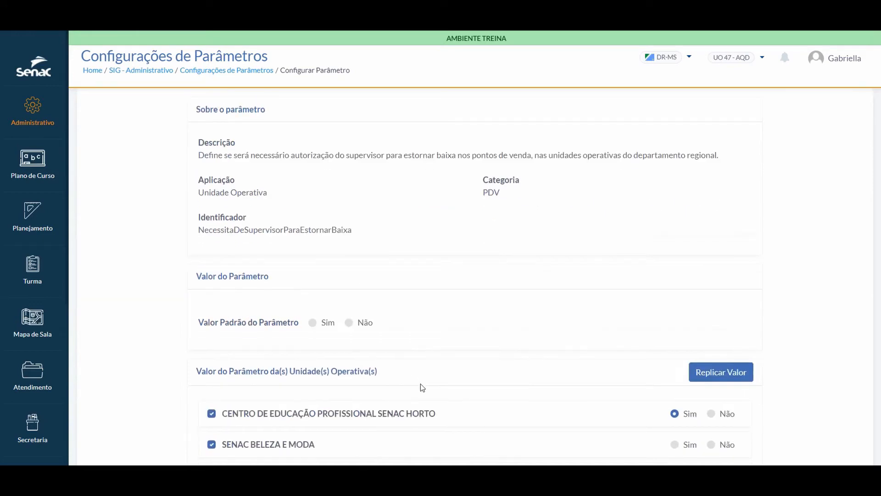
{"action": "scroll", "coordinate": [422, 388], "scroll_direction": "down", "scroll_amount": 1}
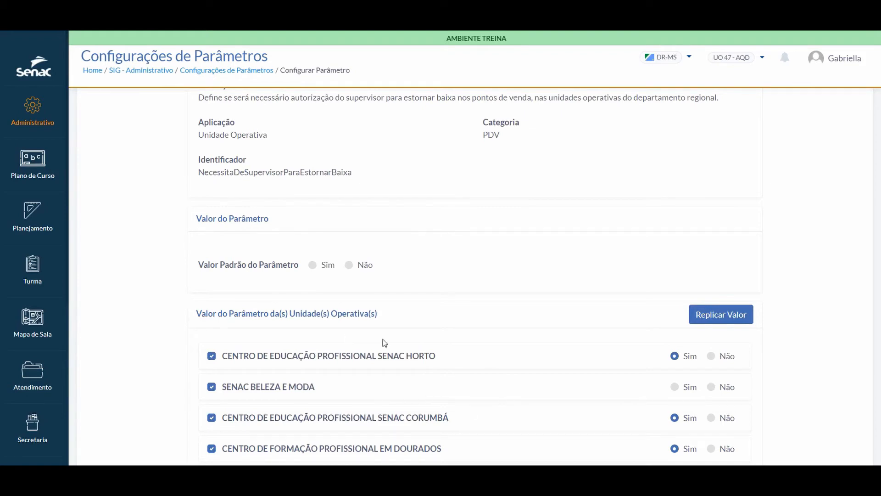
{"action": "scroll", "coordinate": [655, 405], "scroll_direction": "down", "scroll_amount": 1}
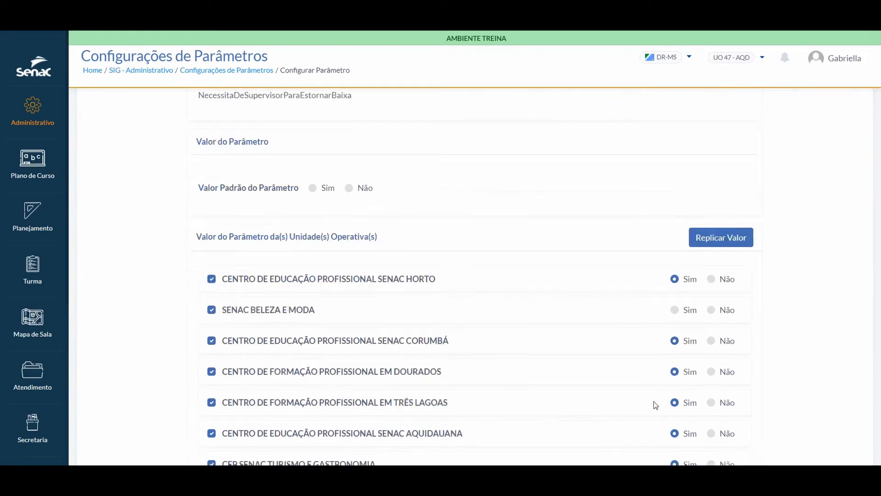
{"action": "scroll", "coordinate": [666, 411], "scroll_direction": "down", "scroll_amount": 3}
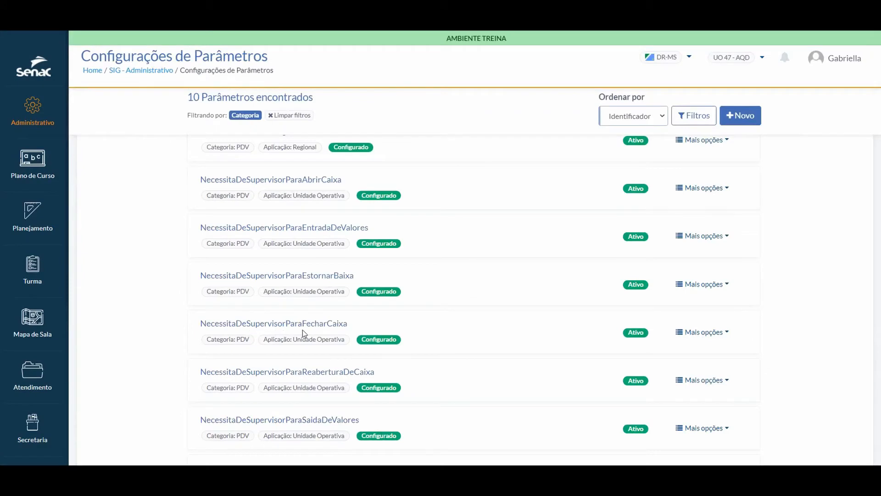
Check how NecessitaDeSupervisorParaFecharCaixa is configured, reading its description and the value per operating unit
{"action": "left_click", "coordinate": [700, 332]}
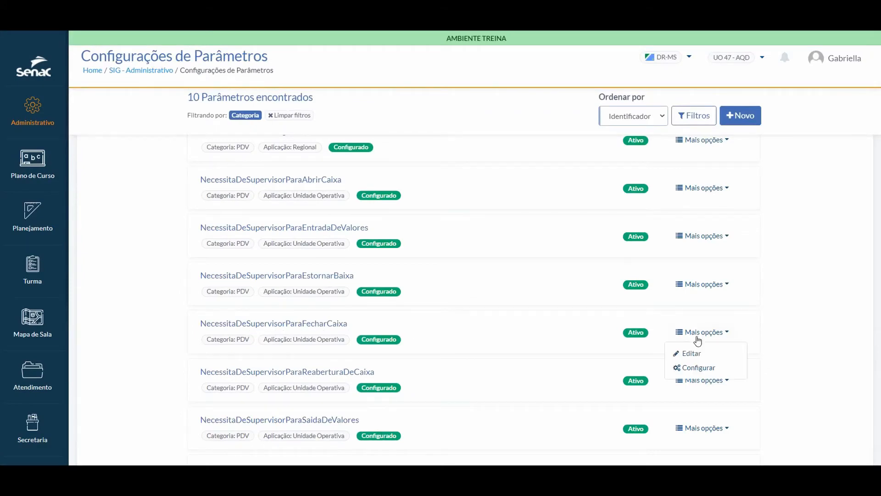
{"action": "left_click", "coordinate": [695, 368]}
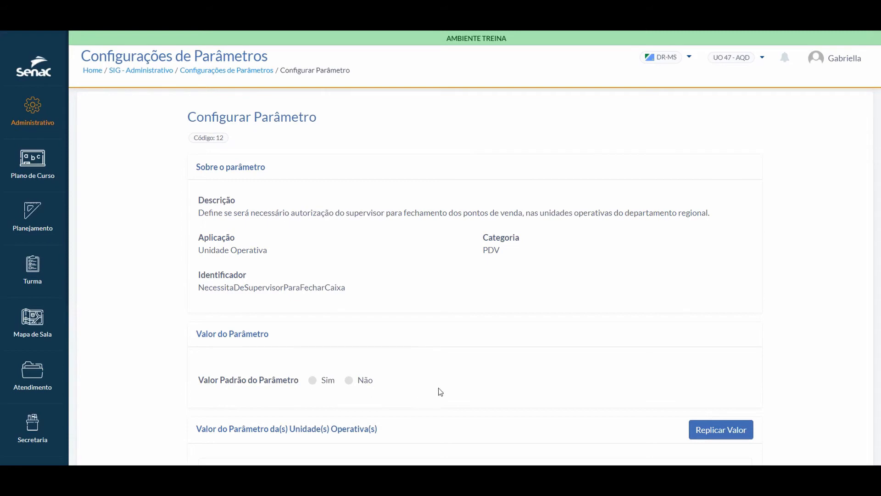
{"action": "scroll", "coordinate": [475, 388], "scroll_direction": "down", "scroll_amount": 3}
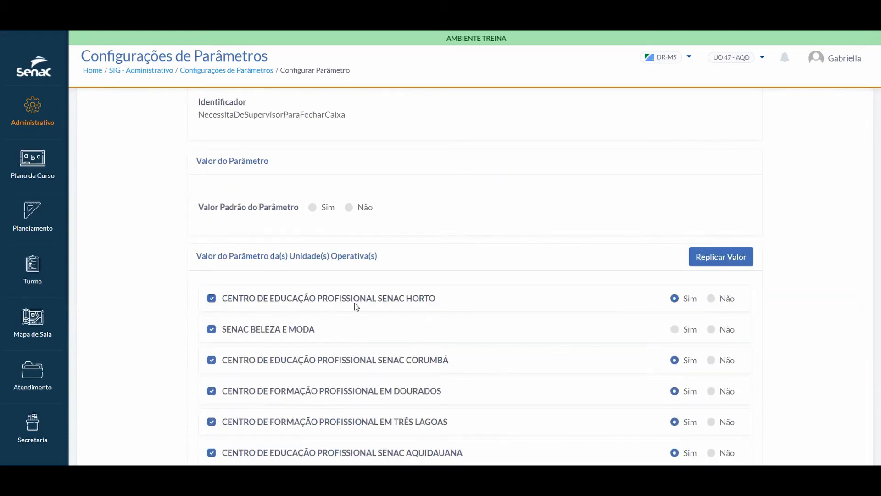
{"action": "scroll", "coordinate": [659, 333], "scroll_direction": "down", "scroll_amount": 4}
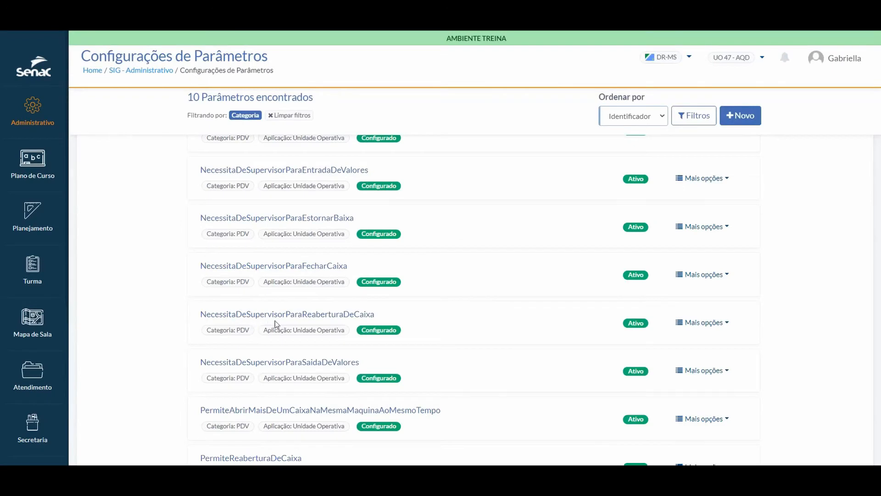
Review the NecessitaDeSupervisorParaReaberturaDeCaixa configuration and its values for the operating units
{"action": "left_click", "coordinate": [721, 323]}
{"action": "left_click", "coordinate": [727, 359]}
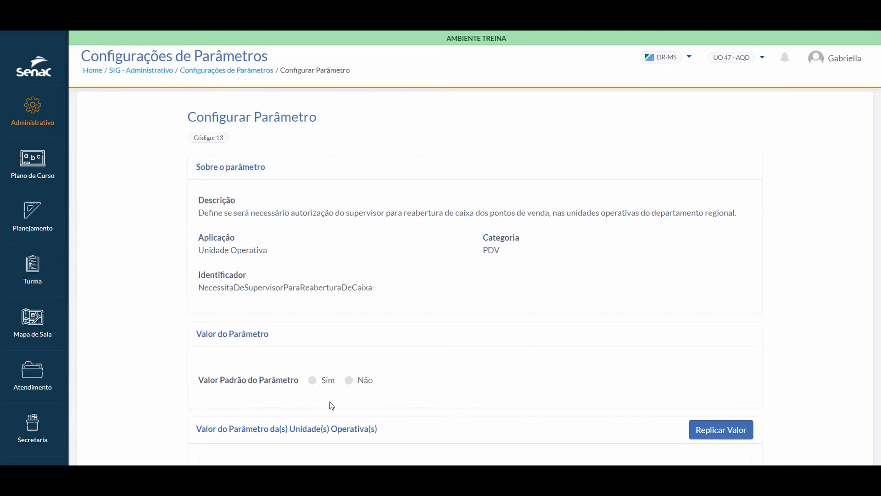
{"action": "scroll", "coordinate": [478, 382], "scroll_direction": "down", "scroll_amount": 3}
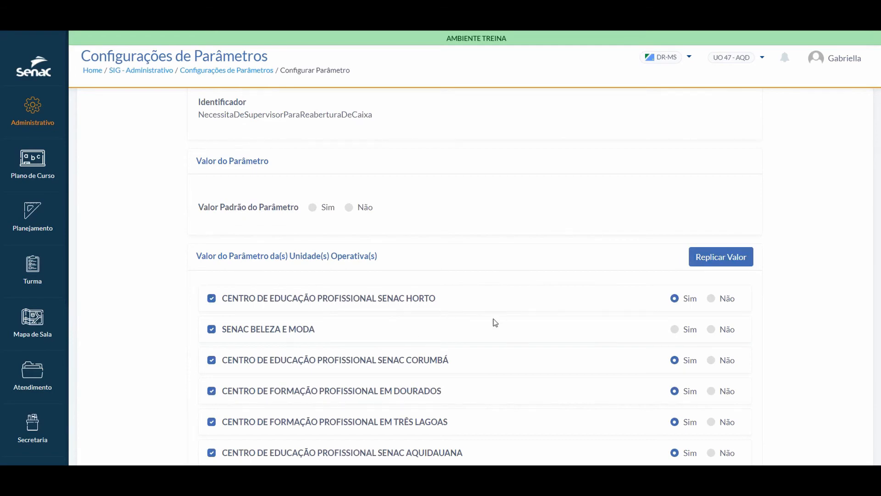
{"action": "scroll", "coordinate": [597, 349], "scroll_direction": "down", "scroll_amount": 4}
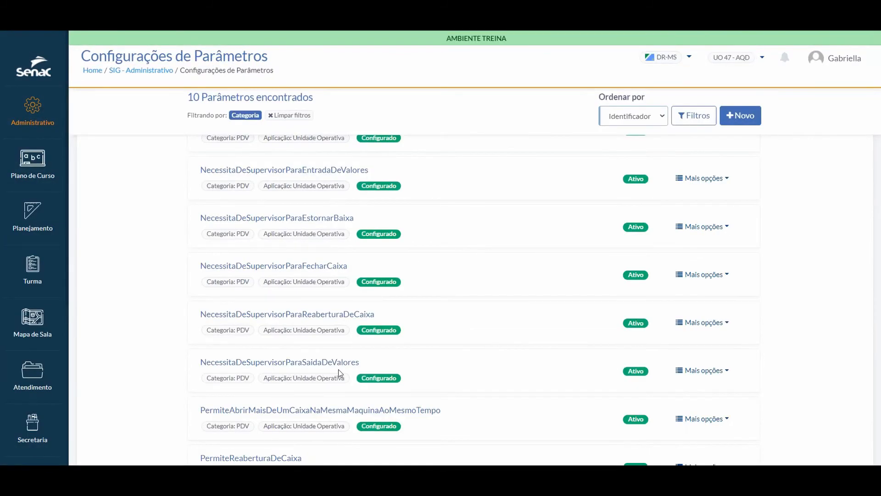
Open the configuration of NecessitaDeSupervisorParaSaidaDeValores and examine its description and operating unit values
{"action": "left_click", "coordinate": [721, 375]}
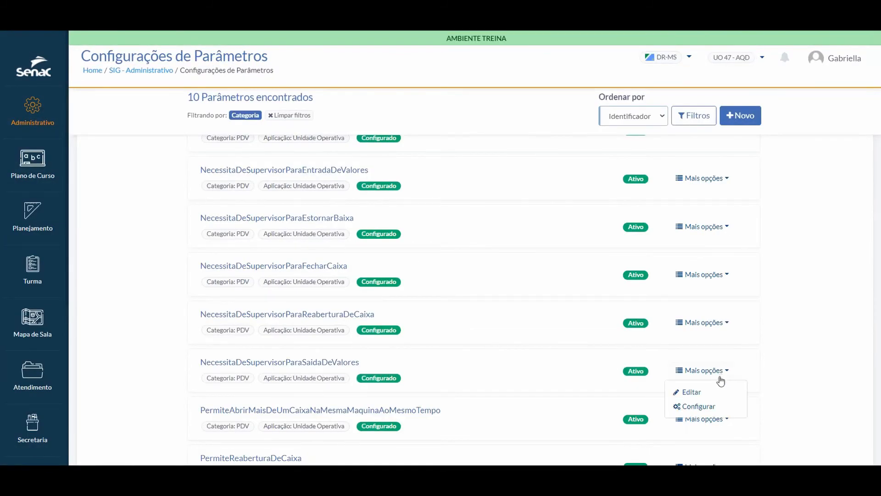
{"action": "left_click", "coordinate": [703, 406]}
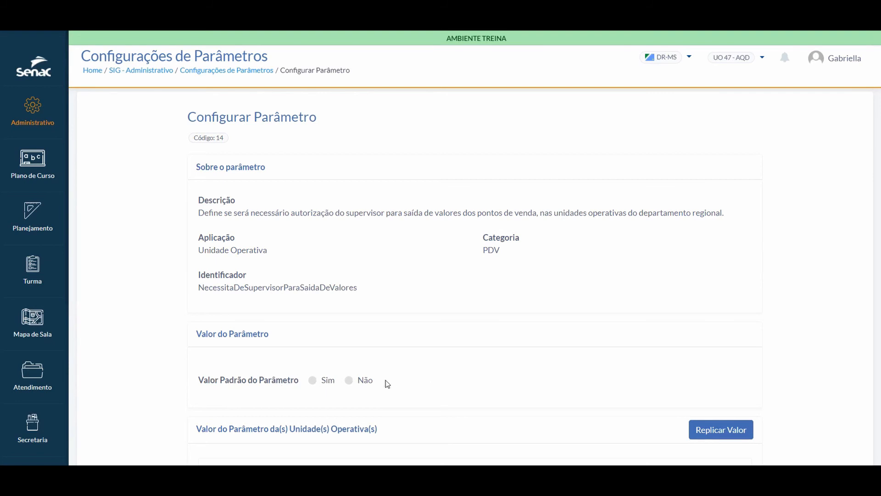
{"action": "scroll", "coordinate": [405, 373], "scroll_direction": "down", "scroll_amount": 5}
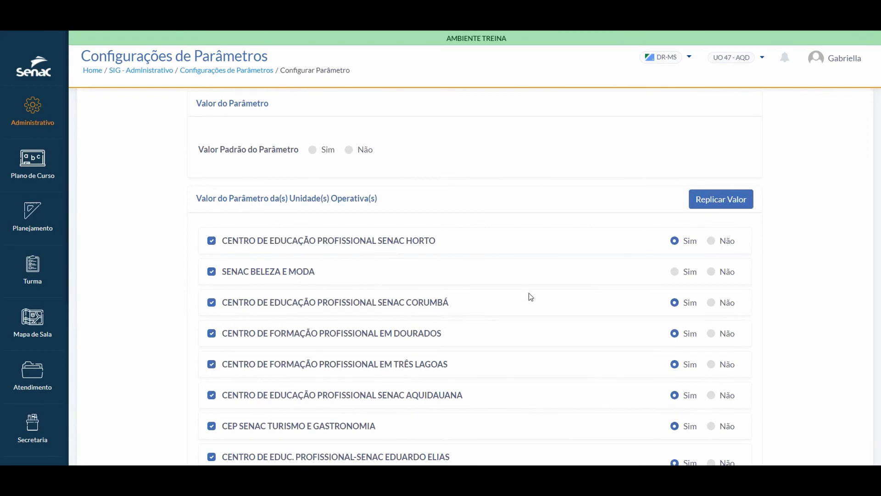
{"action": "scroll", "coordinate": [570, 330], "scroll_direction": "down", "scroll_amount": 4}
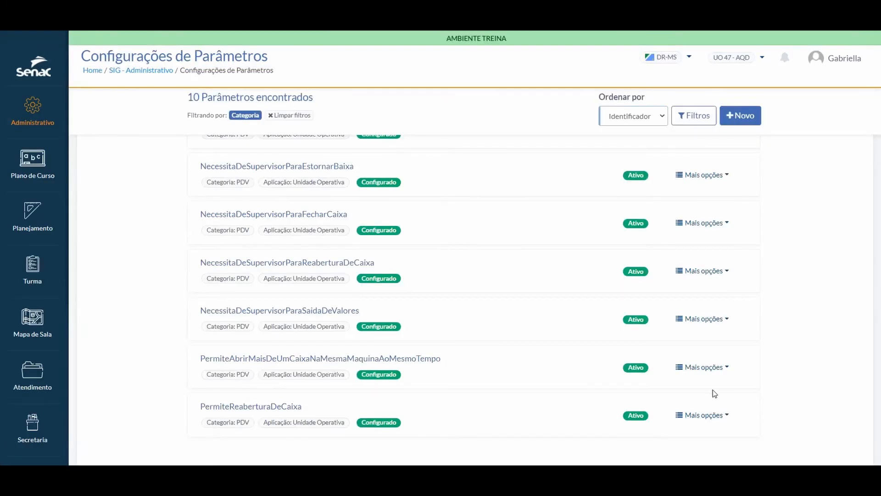
Examine the PermiteAbrirMaisDeUmCaixaNaMesmaMaquinaAoMesmoTempo configuration and the value set for each operating unit
{"action": "left_click", "coordinate": [711, 375]}
{"action": "left_click", "coordinate": [696, 403]}
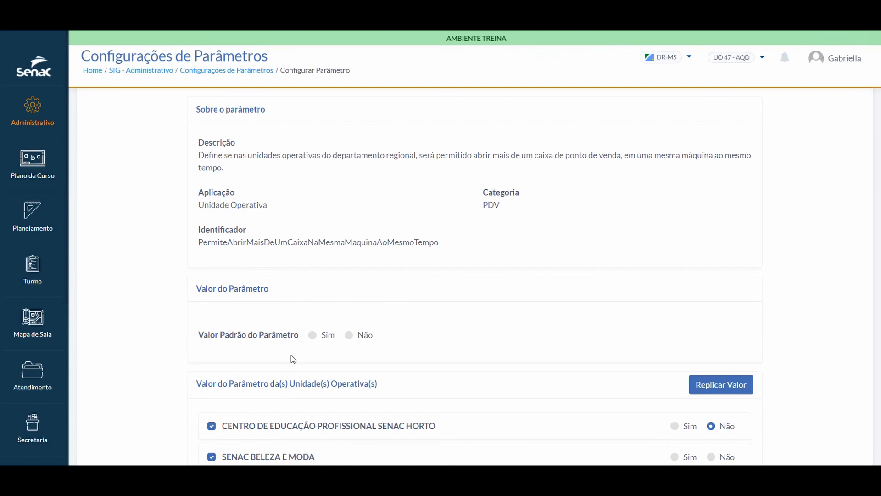
{"action": "scroll", "coordinate": [403, 387], "scroll_direction": "down", "scroll_amount": 3}
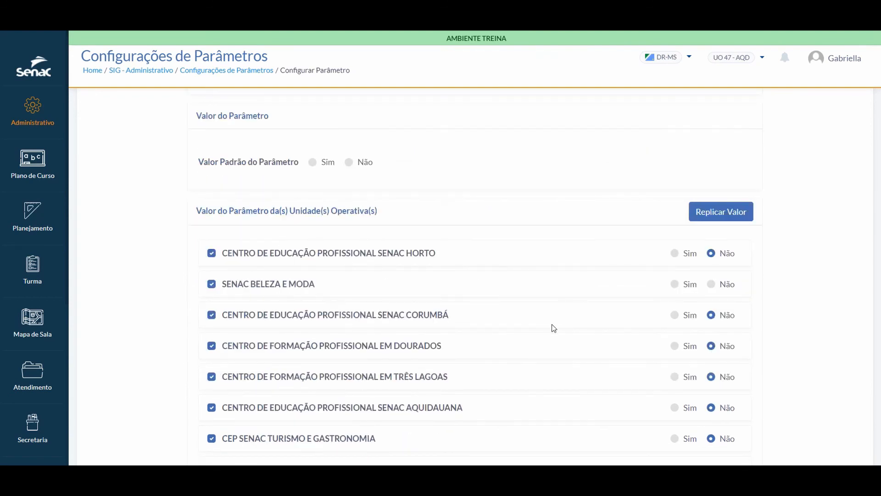
{"action": "scroll", "coordinate": [586, 356], "scroll_direction": "down", "scroll_amount": 3}
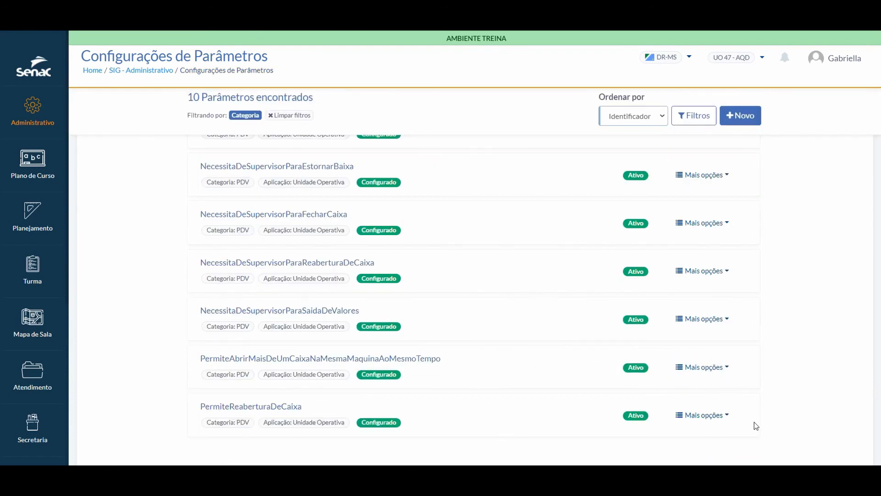
Review the PermiteReaberturaDeCaixa description and operating unit values, and return to the parameter list without saving
{"action": "left_click", "coordinate": [729, 418]}
{"action": "left_click", "coordinate": [707, 452]}
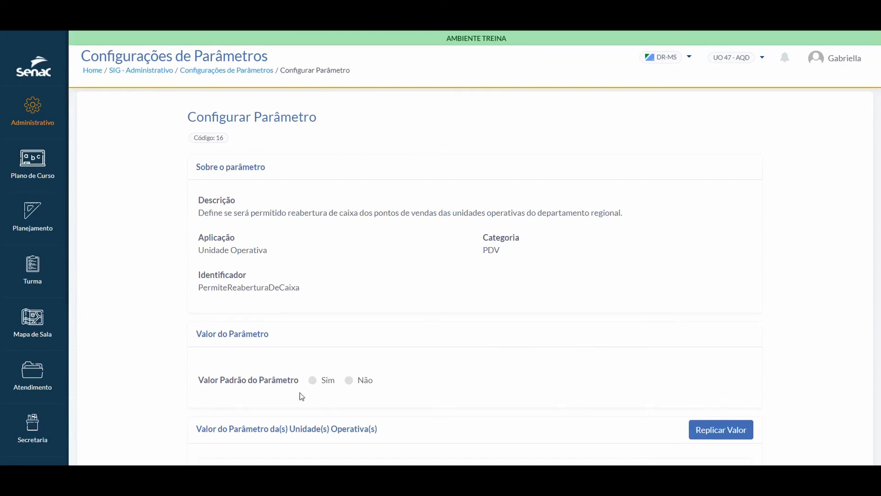
{"action": "scroll", "coordinate": [367, 385], "scroll_direction": "down", "scroll_amount": 1}
{"action": "scroll", "coordinate": [367, 385], "scroll_direction": "down", "scroll_amount": 3}
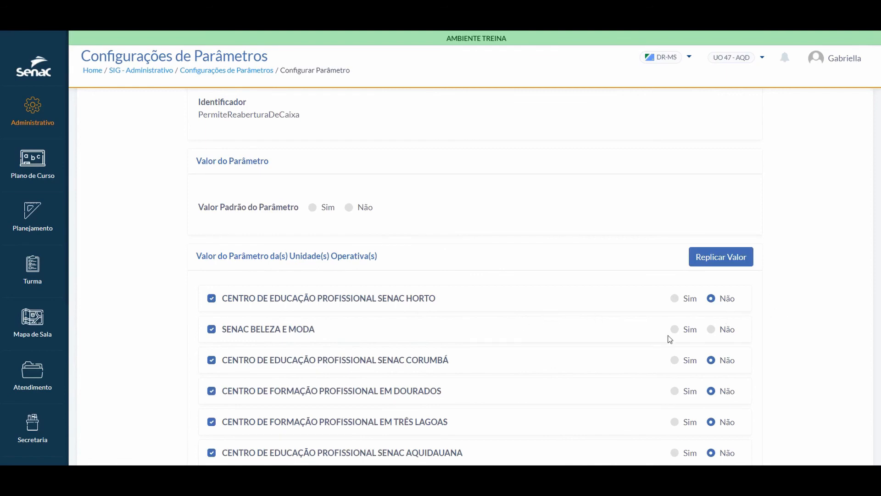
{"action": "scroll", "coordinate": [670, 338], "scroll_direction": "down", "scroll_amount": 5}
{"action": "left_click", "coordinate": [709, 443]}
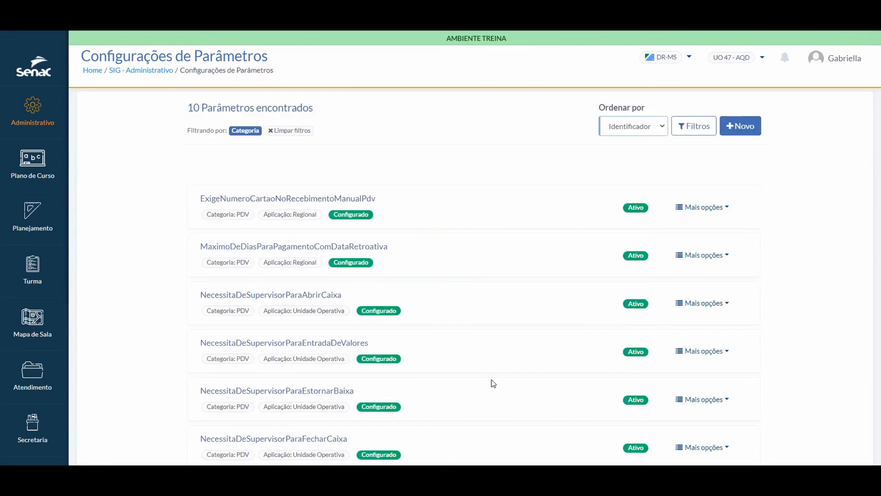